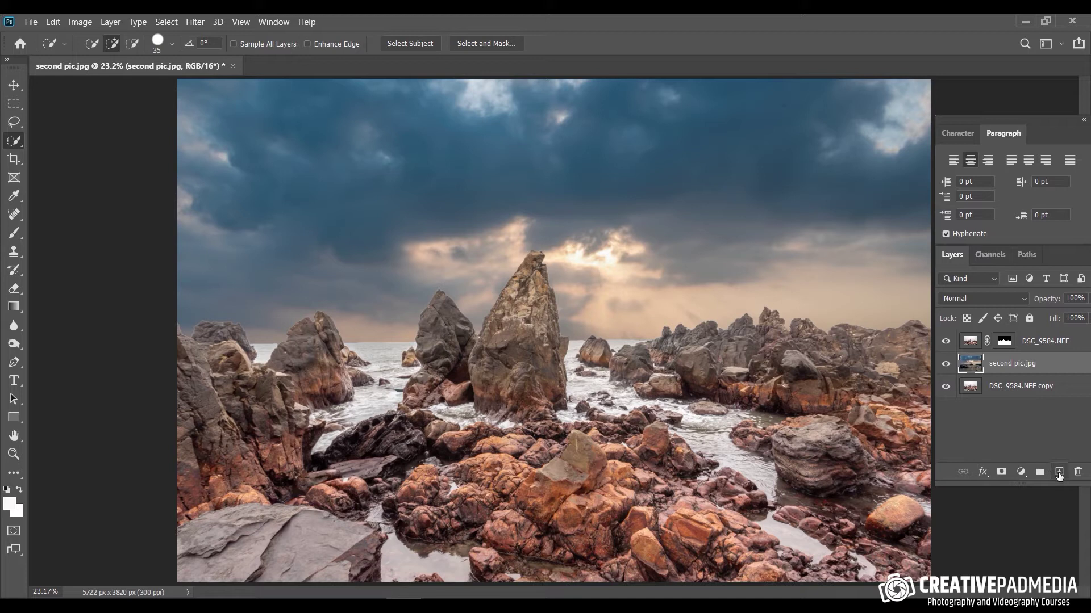
Add a new layer above second pic.jpg and draw a white-to-transparent linear gradient from the horizon up into the sky
{"action": "left_click", "coordinate": [1058, 473]}
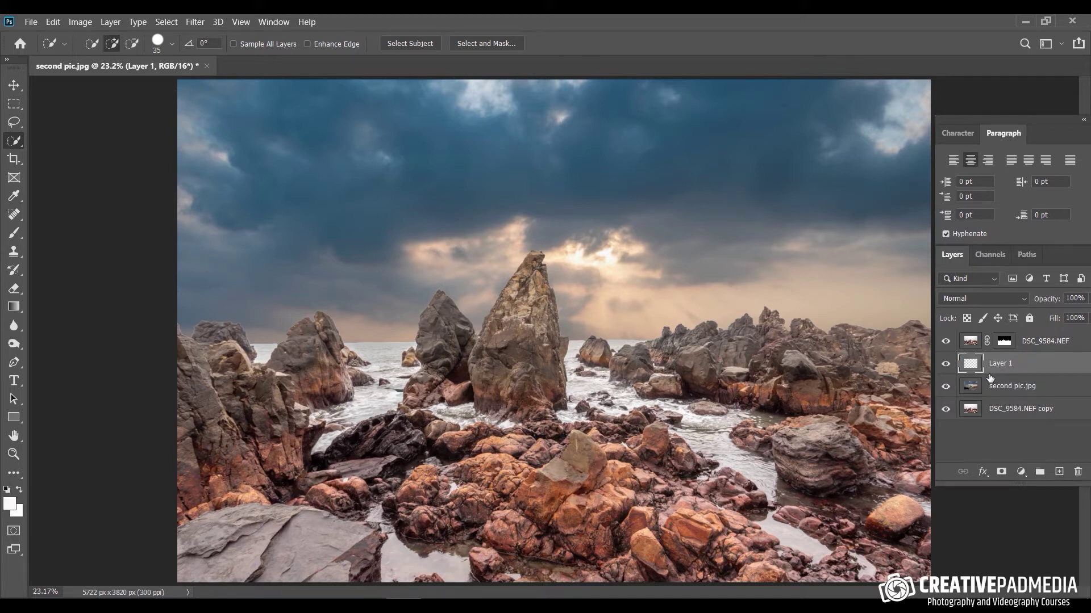
{"action": "left_click", "coordinate": [14, 309]}
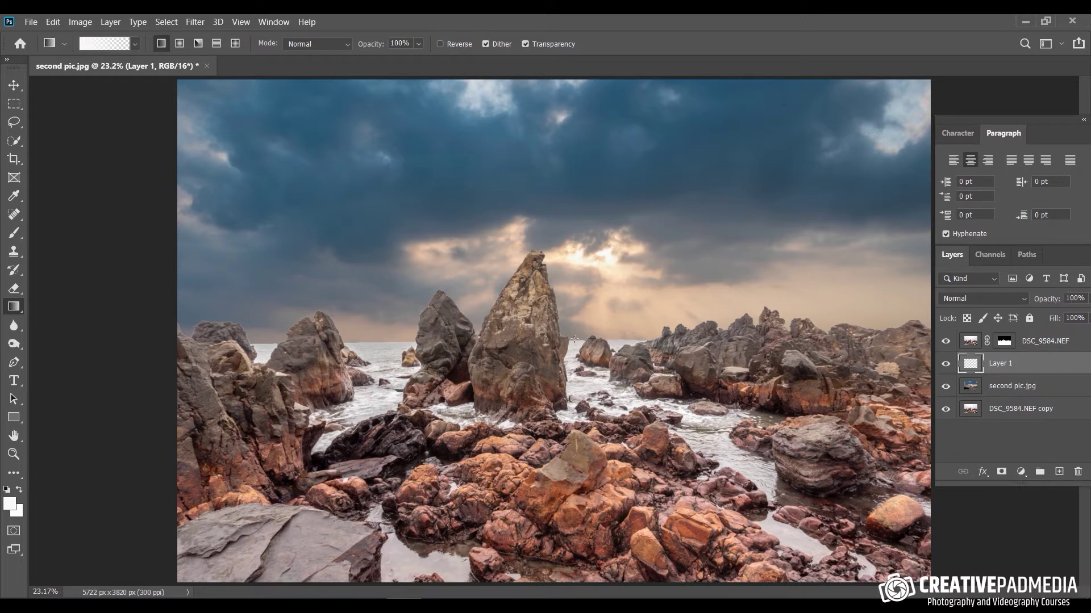
{"action": "left_click_drag", "start_coordinate": [570, 341], "coordinate": [565, 136]}
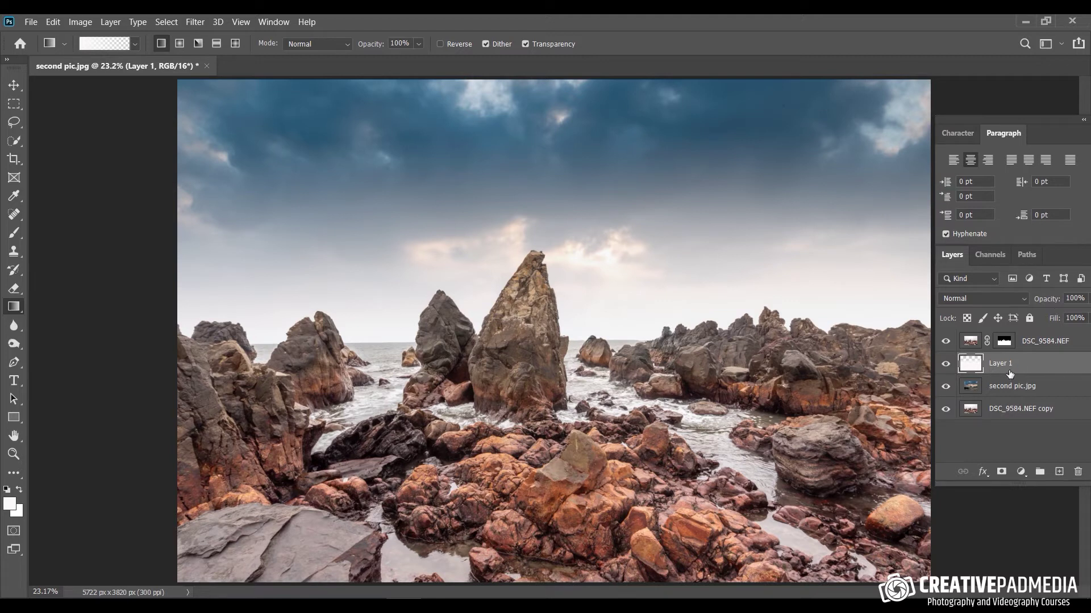
Set the white gradient layer's opacity to 70% and compare the sky with that layer hidden and shown
{"action": "left_click", "coordinate": [1076, 311]}
{"action": "mouse_move", "coordinate": [1075, 311]}
{"action": "left_mouse_down"}
{"action": "mouse_move", "coordinate": [1043, 316]}
{"action": "mouse_move", "coordinate": [1057, 315]}
{"action": "left_mouse_up"}
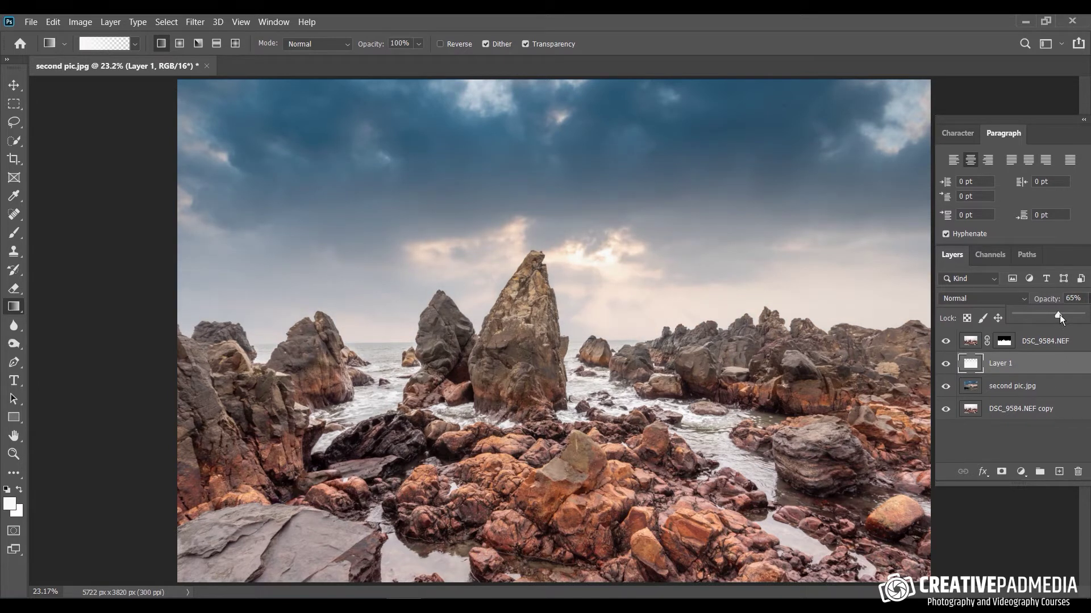
{"action": "left_click_drag", "start_coordinate": [1065, 316], "coordinate": [1061, 317]}
{"action": "left_click", "coordinate": [946, 366]}
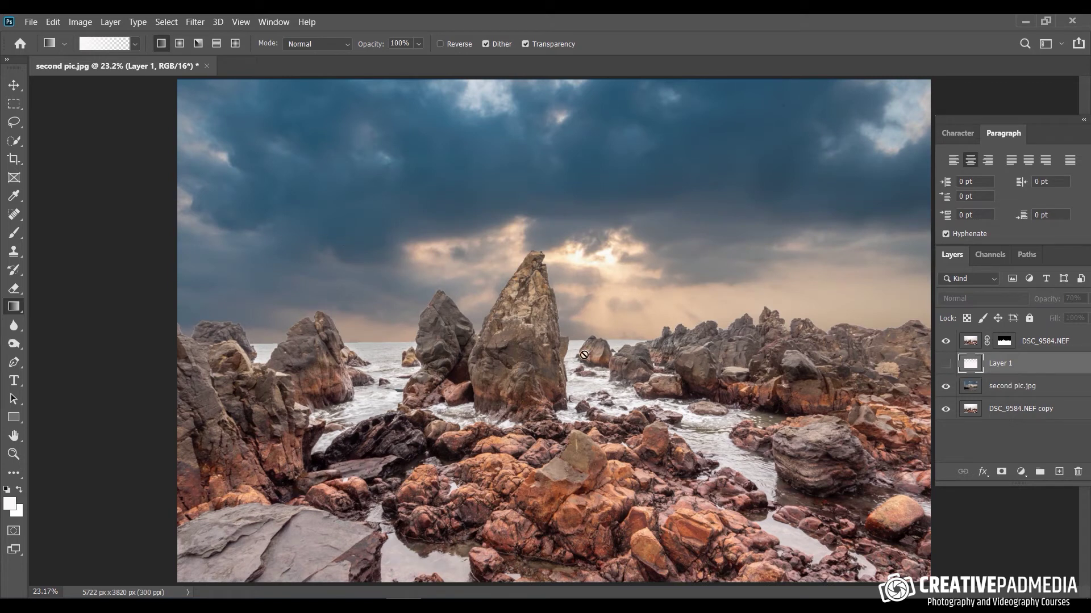
{"action": "left_click", "coordinate": [946, 363]}
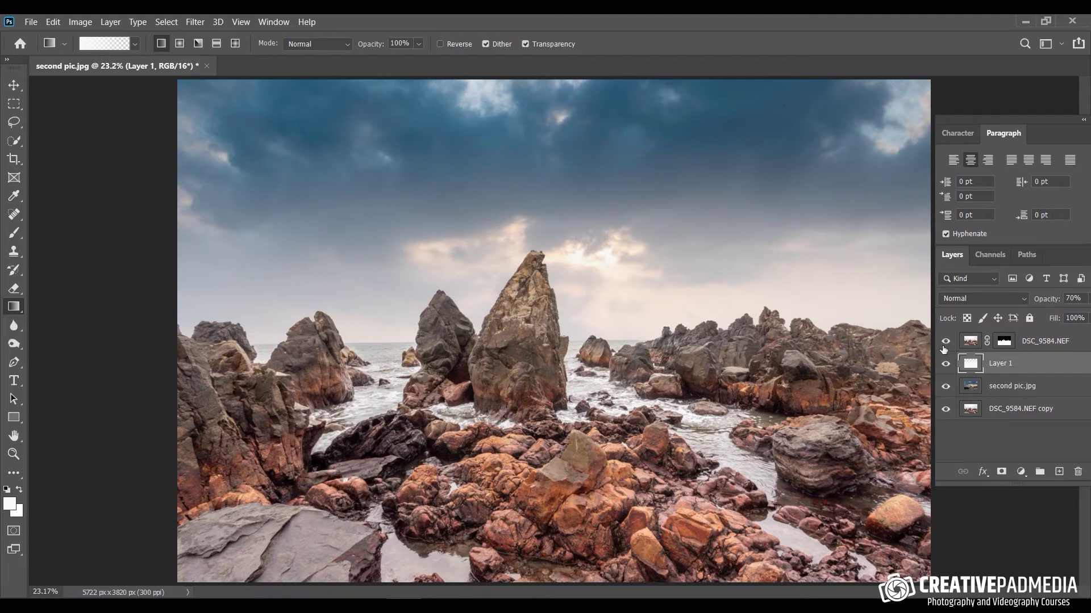
{"action": "left_click", "coordinate": [945, 363]}
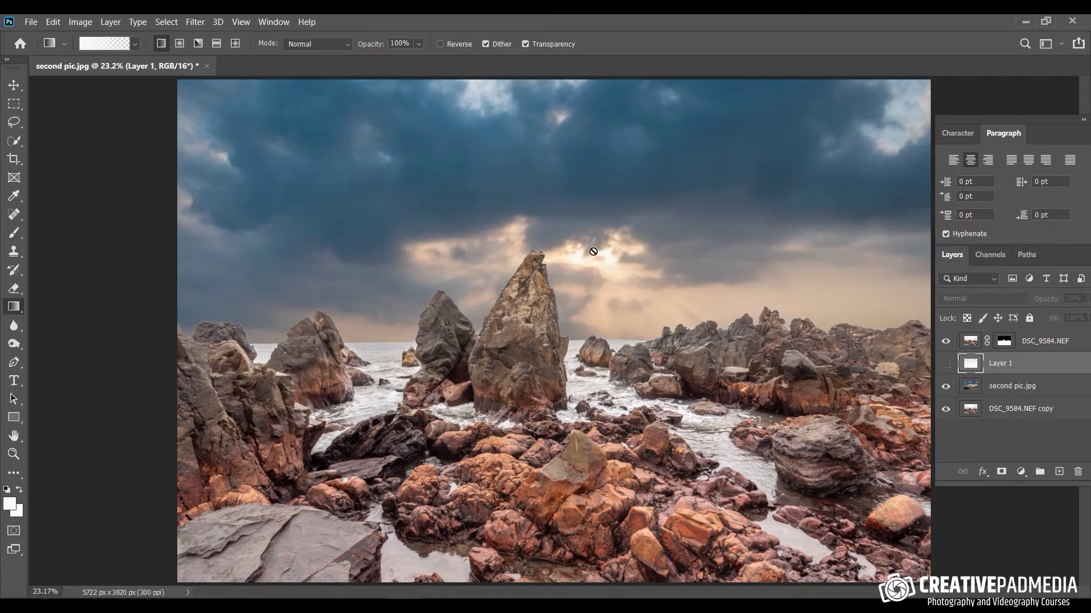
{"action": "left_click", "coordinate": [950, 364]}
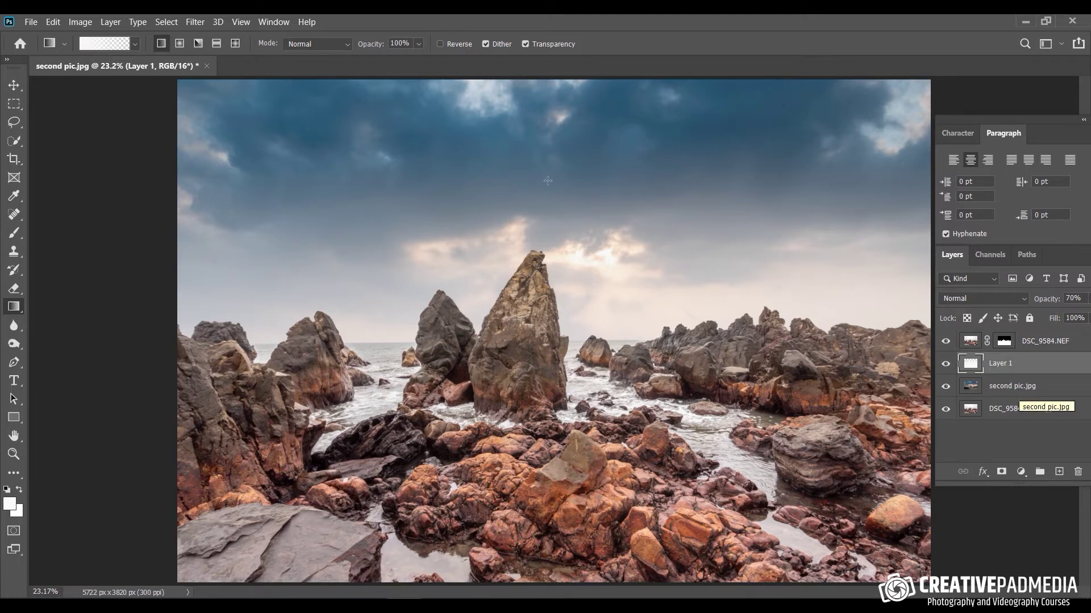
Set the opacity of the second pic.jpg sky layer to 95%, checking the sky with the layer hidden and shown
{"action": "left_click", "coordinate": [1011, 388]}
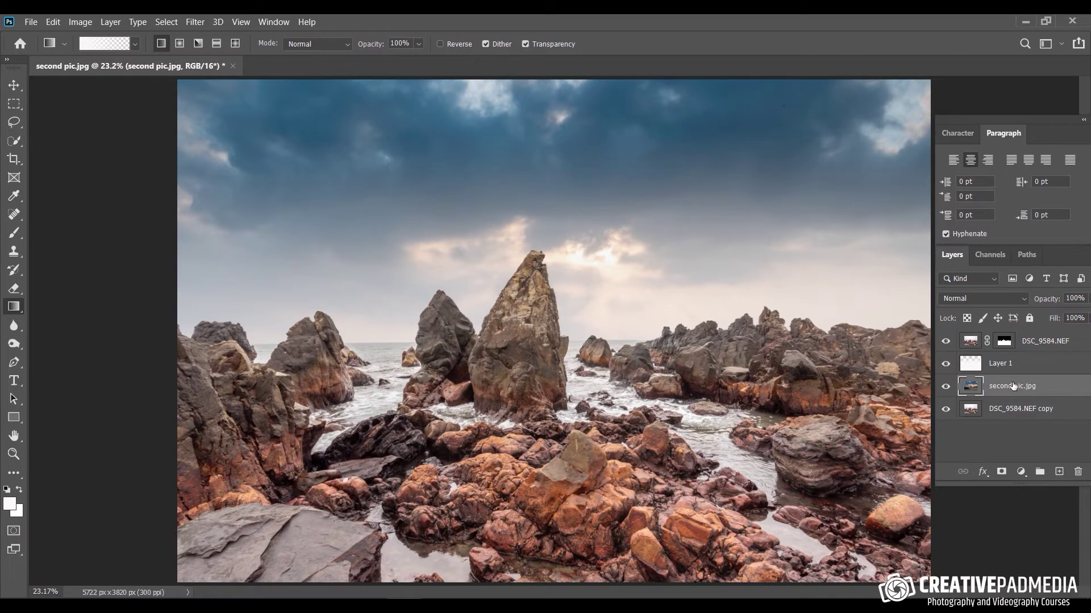
{"action": "left_click", "coordinate": [1087, 299]}
{"action": "left_click", "coordinate": [1069, 314]}
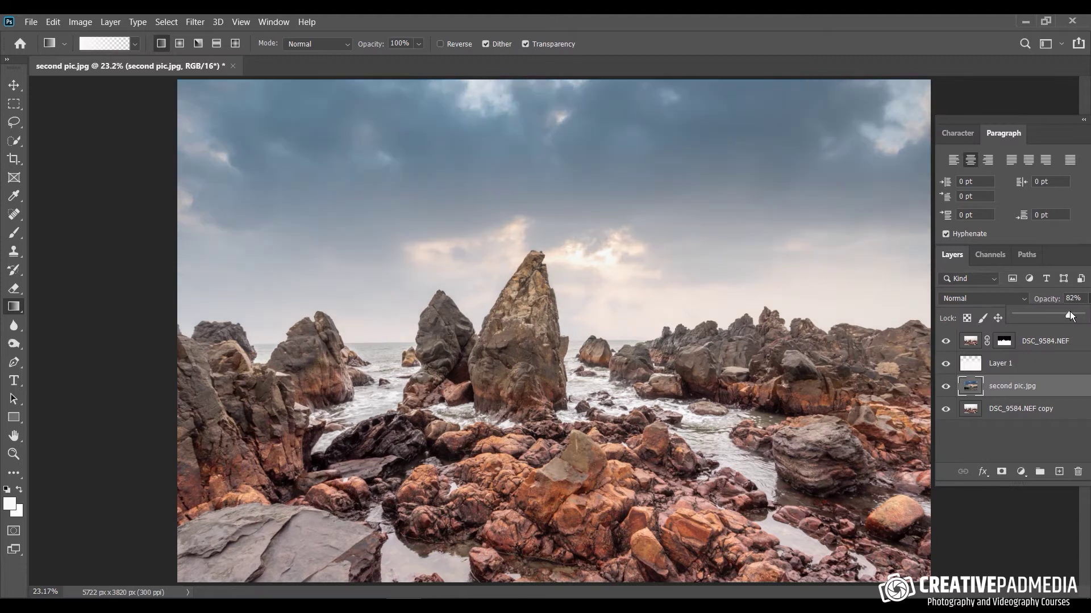
{"action": "left_click_drag", "start_coordinate": [1072, 311], "coordinate": [1078, 311]}
{"action": "left_click", "coordinate": [947, 388]}
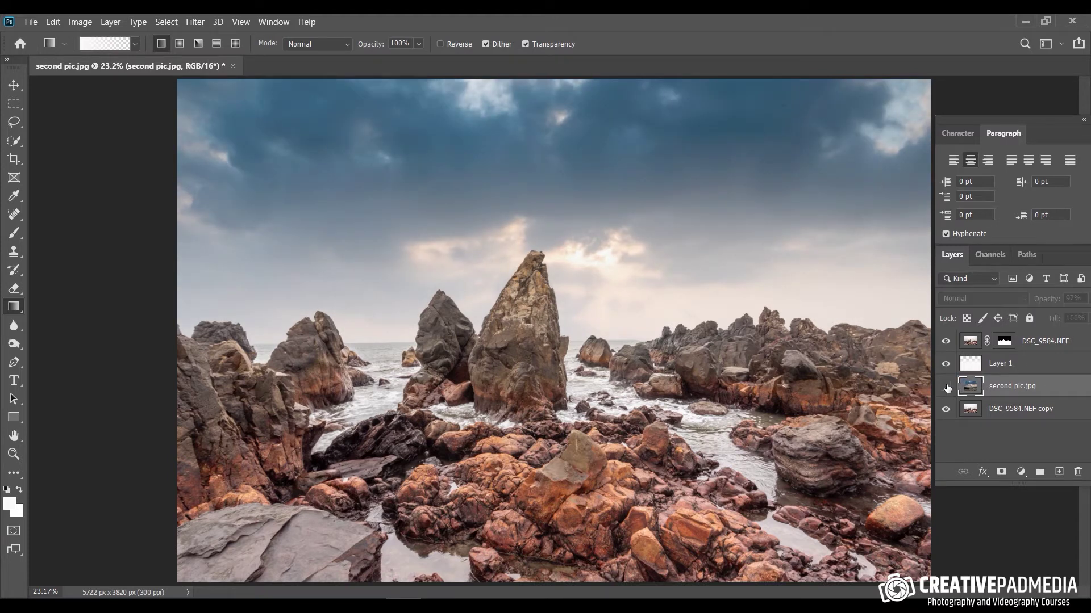
{"action": "left_click", "coordinate": [947, 388]}
{"action": "left_click", "coordinate": [1086, 298]}
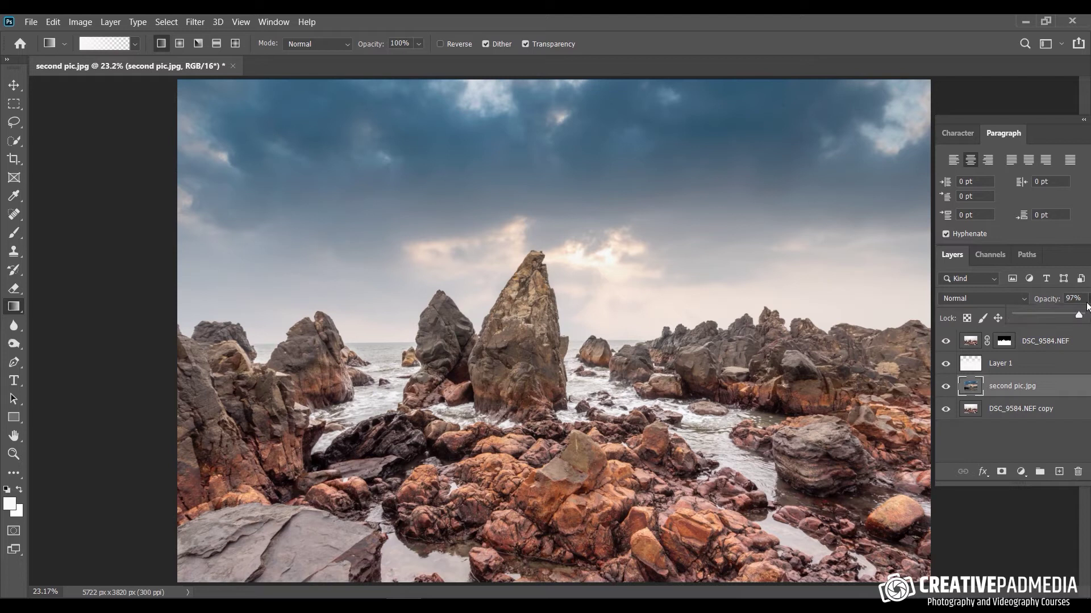
{"action": "left_click_drag", "start_coordinate": [1081, 317], "coordinate": [1076, 317]}
Inspect the sky blend along the horizon and the rock edges across the image at close range
{"action": "key", "text": "ctrl+minus"}
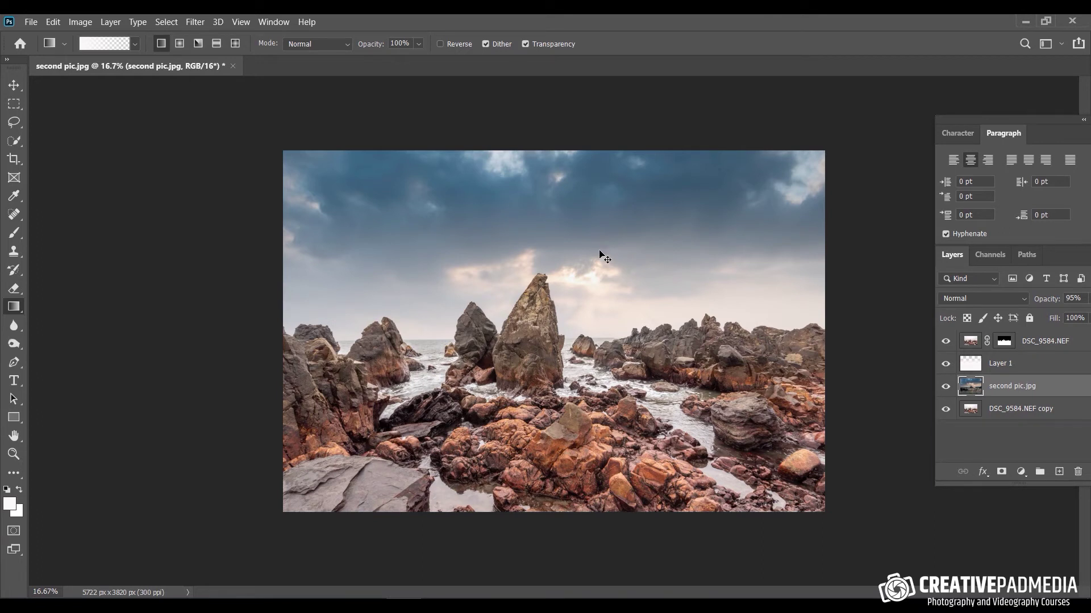
{"action": "key", "text": "ctrl+plus"}
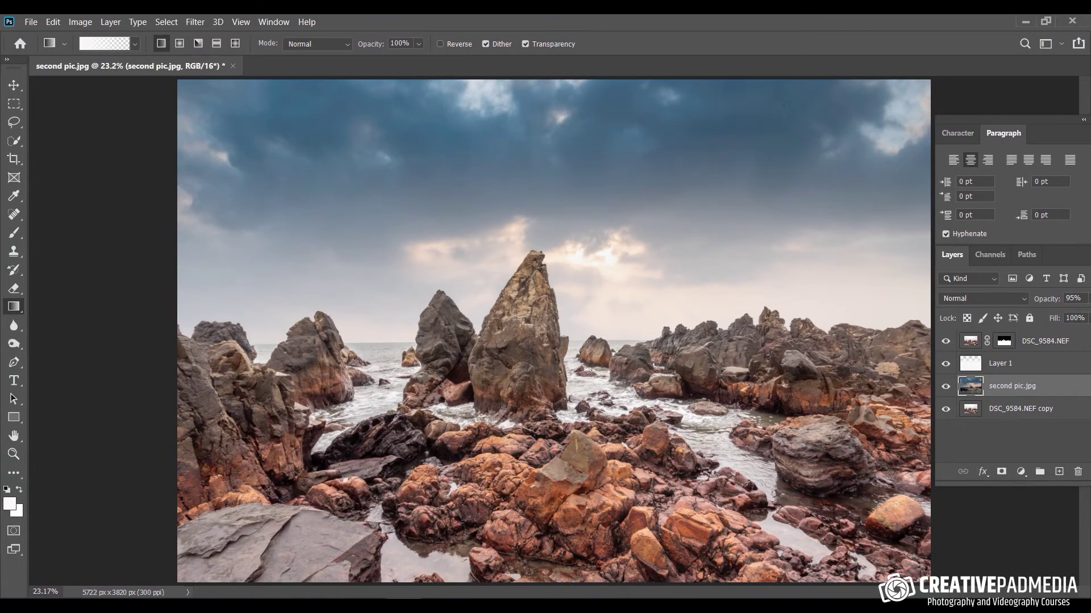
{"action": "key", "text": "ctrl+plus"}
{"action": "key", "text": "ctrl+plus"}
{"action": "key", "text": "ctrl+plus"}
{"action": "key", "text": "ctrl+plus"}
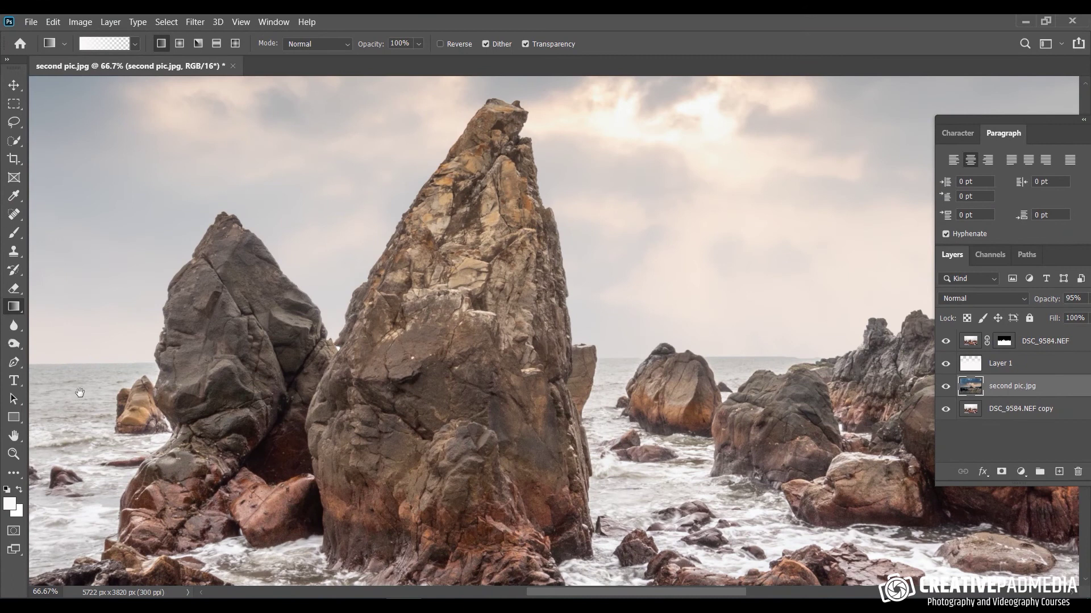
{"action": "left_click_drag", "start_coordinate": [115, 370], "coordinate": [551, 349]}
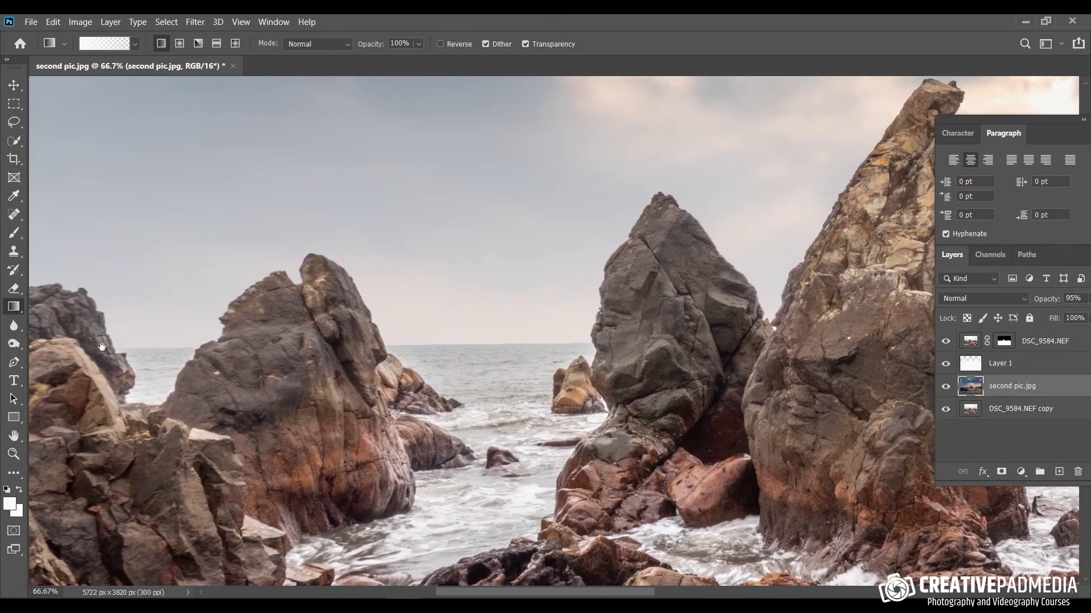
{"action": "left_click_drag", "start_coordinate": [621, 357], "coordinate": [142, 363]}
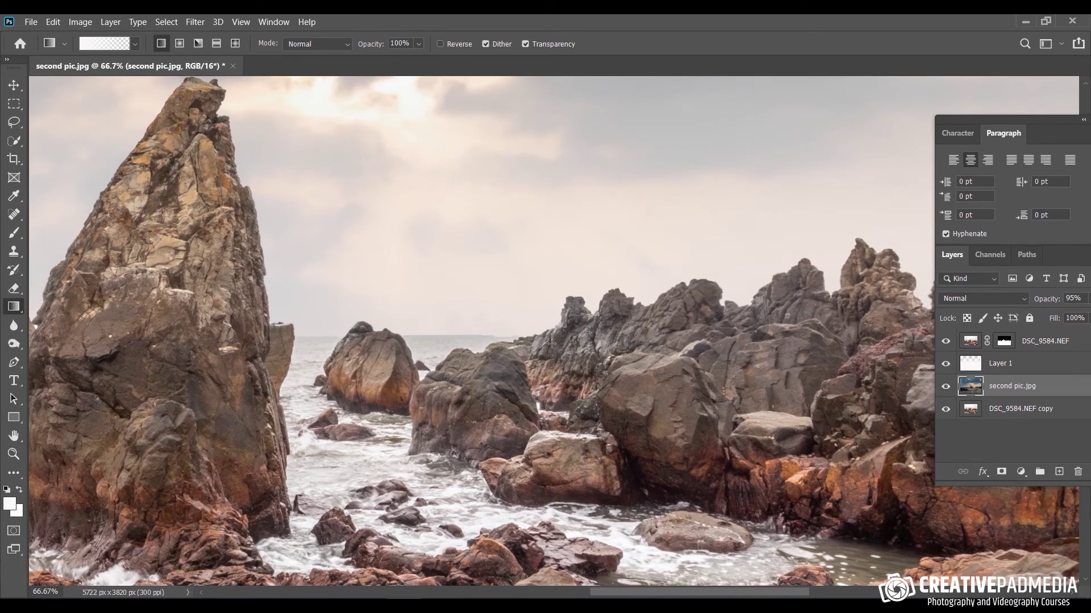
{"action": "scroll", "coordinate": [553, 342], "scroll_direction": "up", "scroll_amount": 1}
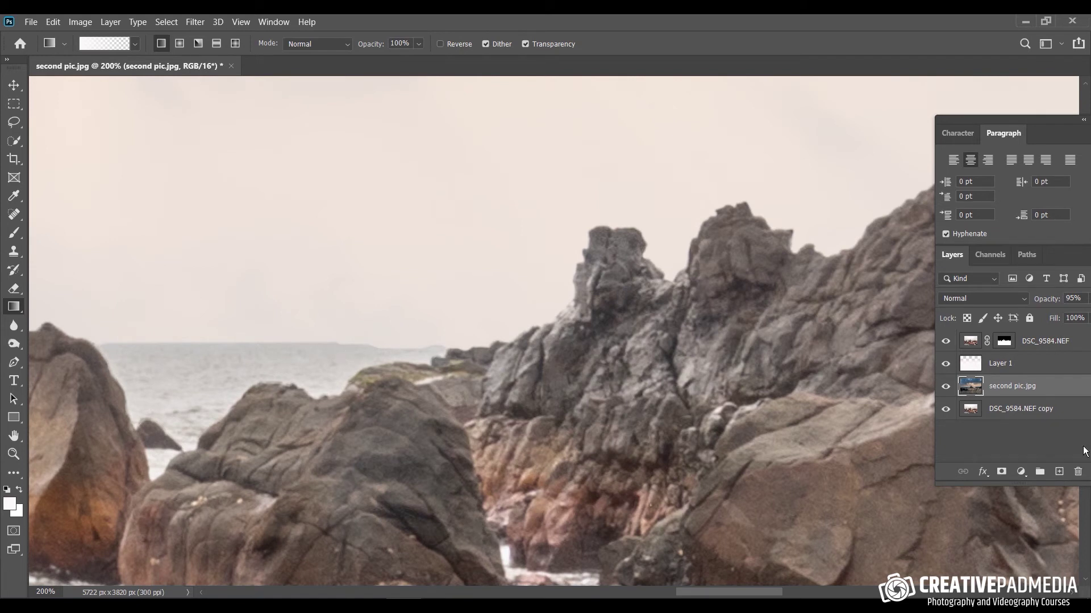
Add a new layer above DSC_9584.NEF and stamp all visible layers into it as a merged copy
{"action": "left_click", "coordinate": [1034, 344]}
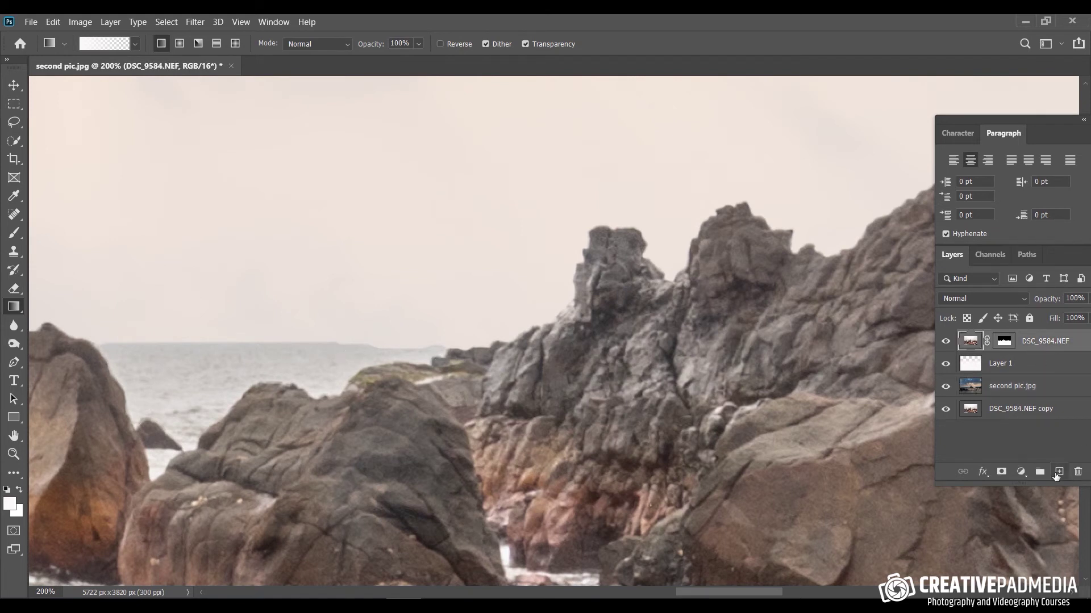
{"action": "left_click", "coordinate": [1058, 472]}
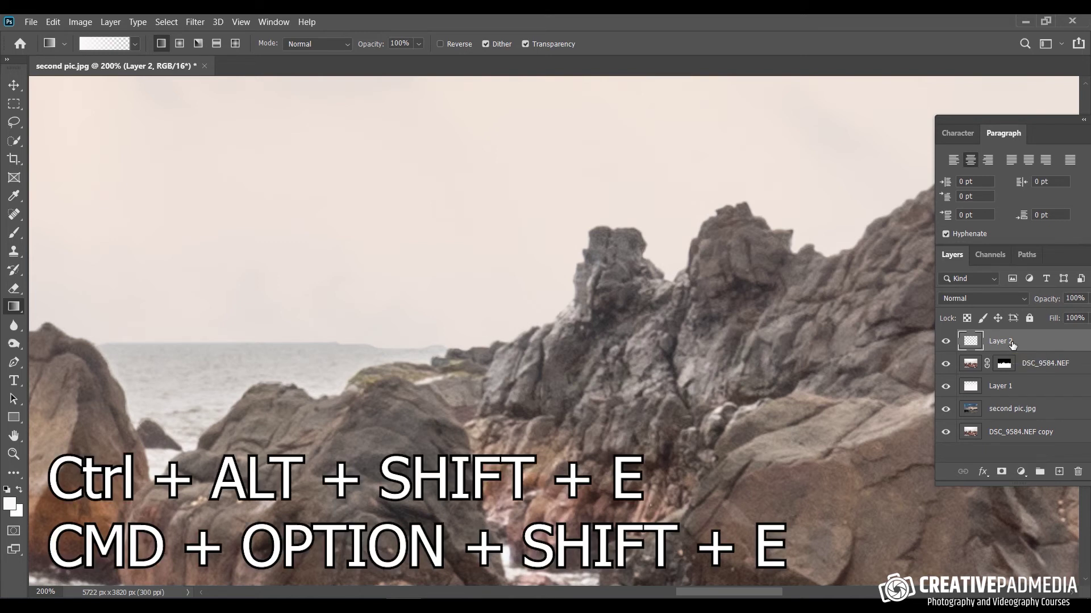
{"action": "key", "text": "ctrl+alt+shift+e"}
Remove the distant strip of land on the horizon beside the rocks with the Clone Stamp tool at brush size 20
{"action": "left_click", "coordinate": [17, 258]}
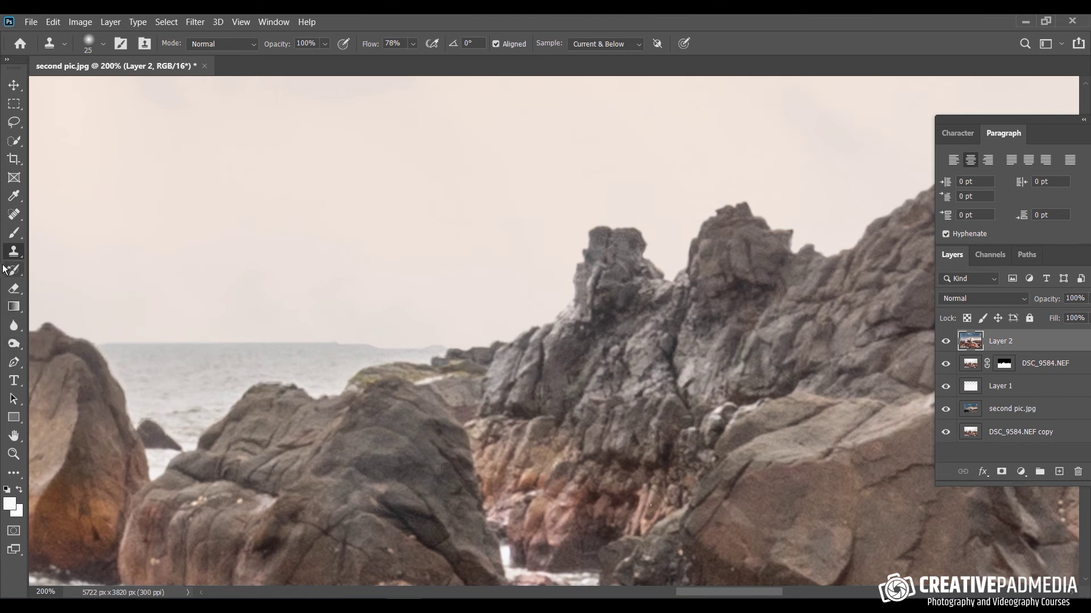
{"action": "key", "text": "bracketleft"}
{"action": "key", "text": "alt"}
{"action": "left_click", "coordinate": [307, 343], "text": "alt"}
{"action": "left_click_drag", "start_coordinate": [338, 342], "coordinate": [343, 345]}
{"action": "left_click", "coordinate": [317, 343], "text": "alt"}
{"action": "mouse_move", "coordinate": [373, 343]}
{"action": "left_mouse_down"}
{"action": "mouse_move", "coordinate": [334, 328]}
{"action": "mouse_move", "coordinate": [406, 346]}
{"action": "left_mouse_up"}
{"action": "key", "text": "ctrl+z"}
{"action": "left_click_drag", "start_coordinate": [383, 344], "coordinate": [448, 350]}
{"action": "key", "text": "alt"}
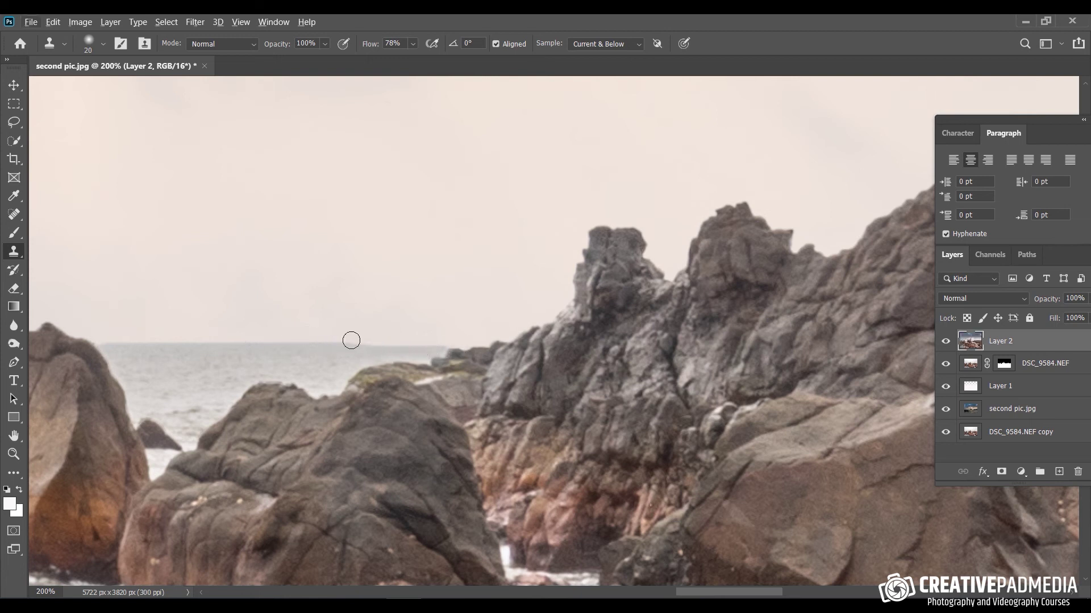
{"action": "left_click_drag", "start_coordinate": [367, 343], "coordinate": [432, 363]}
{"action": "left_click_drag", "start_coordinate": [365, 346], "coordinate": [400, 346]}
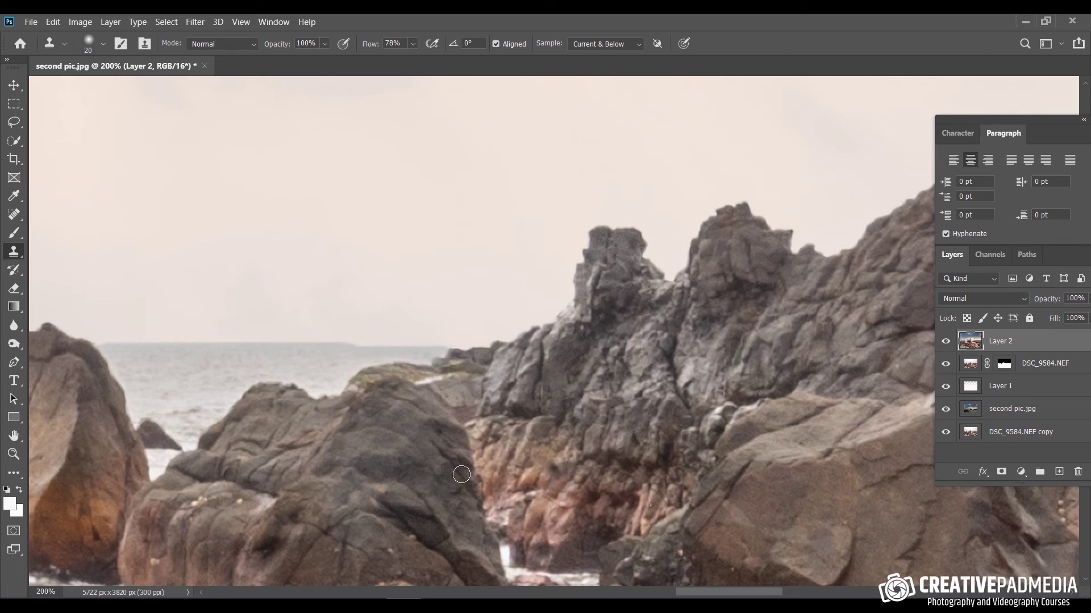
Review the whole cleaned image, and check the remaining landscape editing steps in the Word checklist
{"action": "key", "text": "ctrl+minus"}
{"action": "key", "text": "ctrl+minus"}
{"action": "key", "text": "ctrl+minus"}
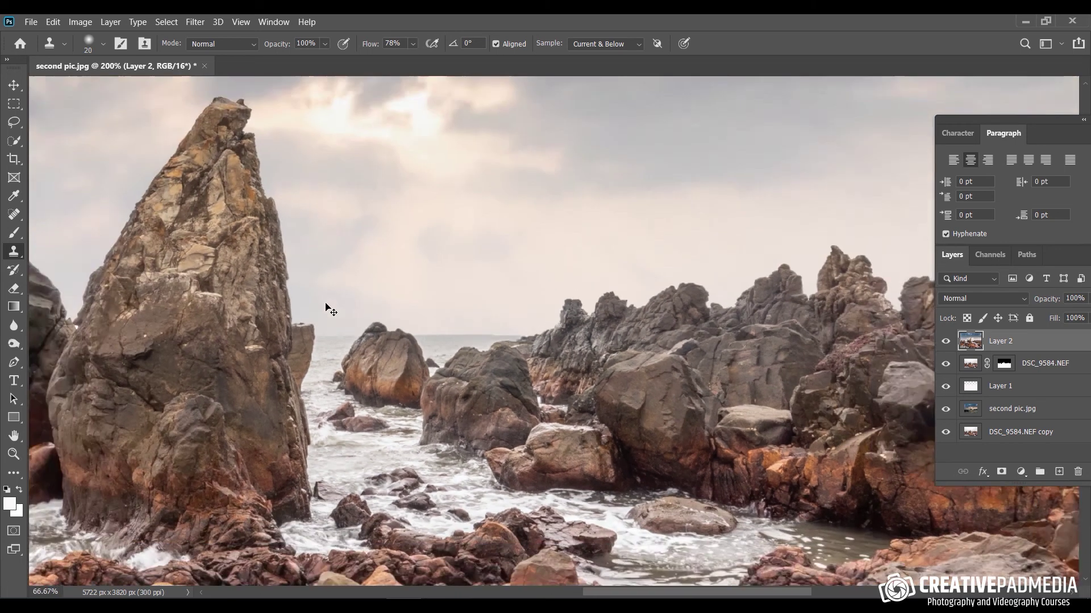
{"action": "key", "text": "ctrl+minus"}
{"action": "key", "text": "ctrl+minus"}
{"action": "key", "text": "ctrl+minus"}
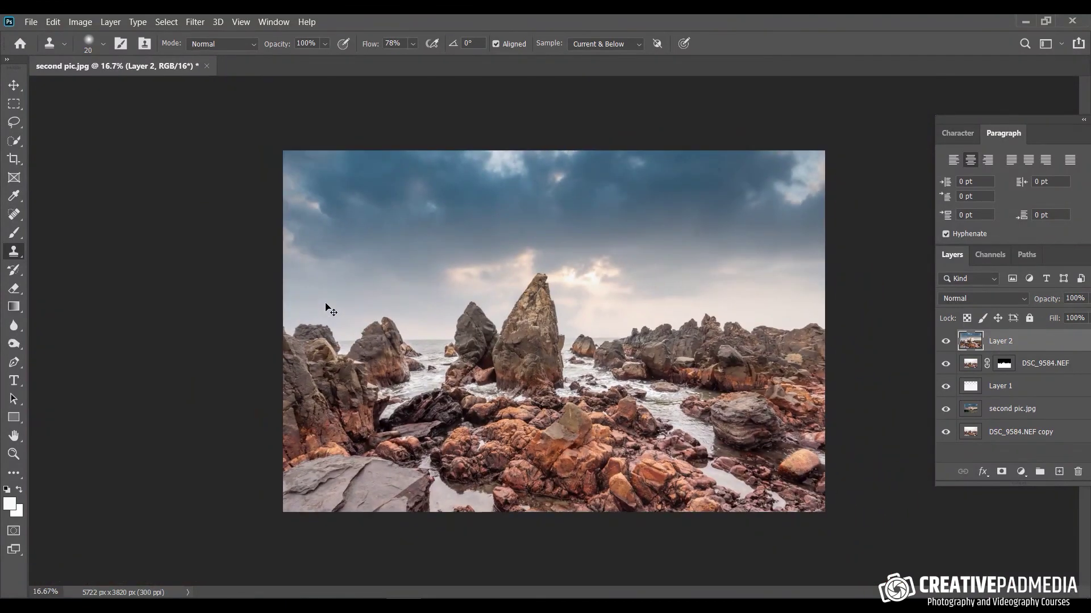
{"action": "key", "text": "ctrl+0"}
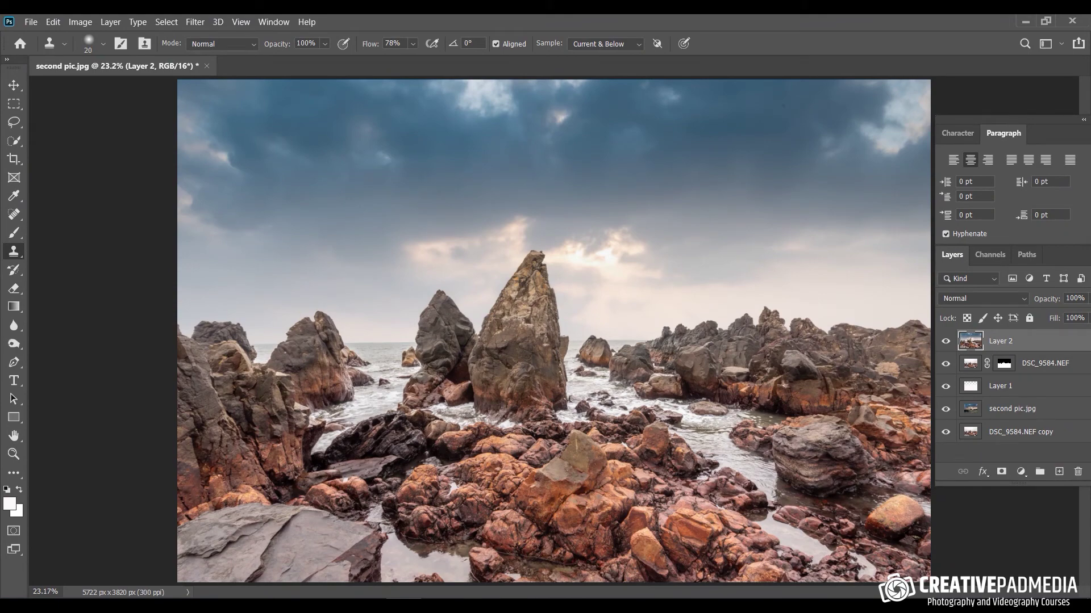
{"action": "key", "text": "alt+Tab"}
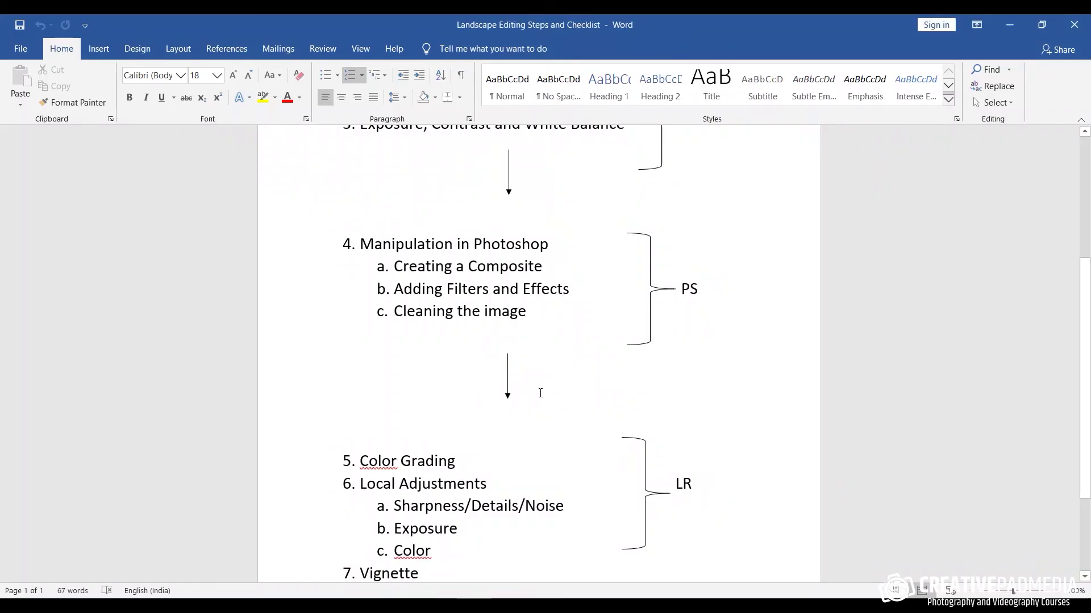
{"action": "scroll", "coordinate": [540, 393], "scroll_direction": "down", "scroll_amount": 3}
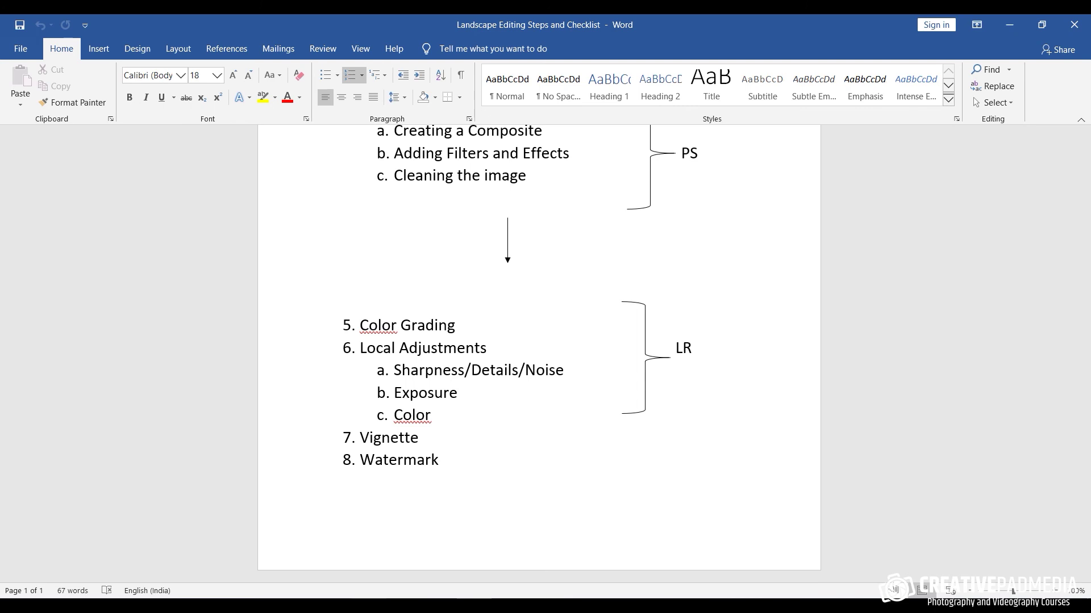
{"action": "key", "text": "alt+Tab"}
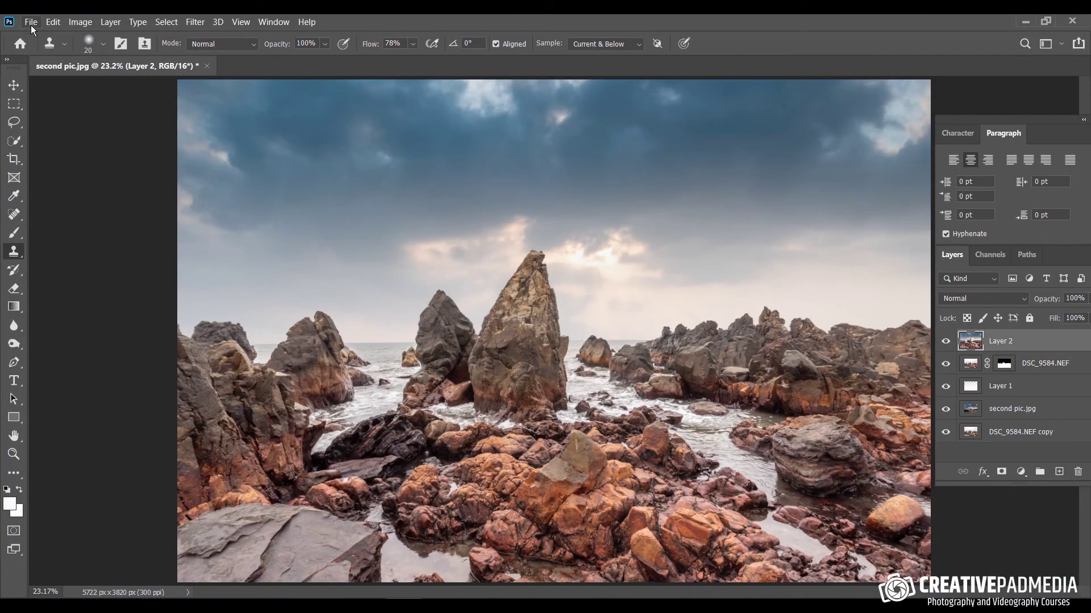
Save the layered composite, switch to Lightroom and show DSC_9584-Edit.tif in Develop with its Basic adjustments
{"action": "left_click", "coordinate": [30, 23]}
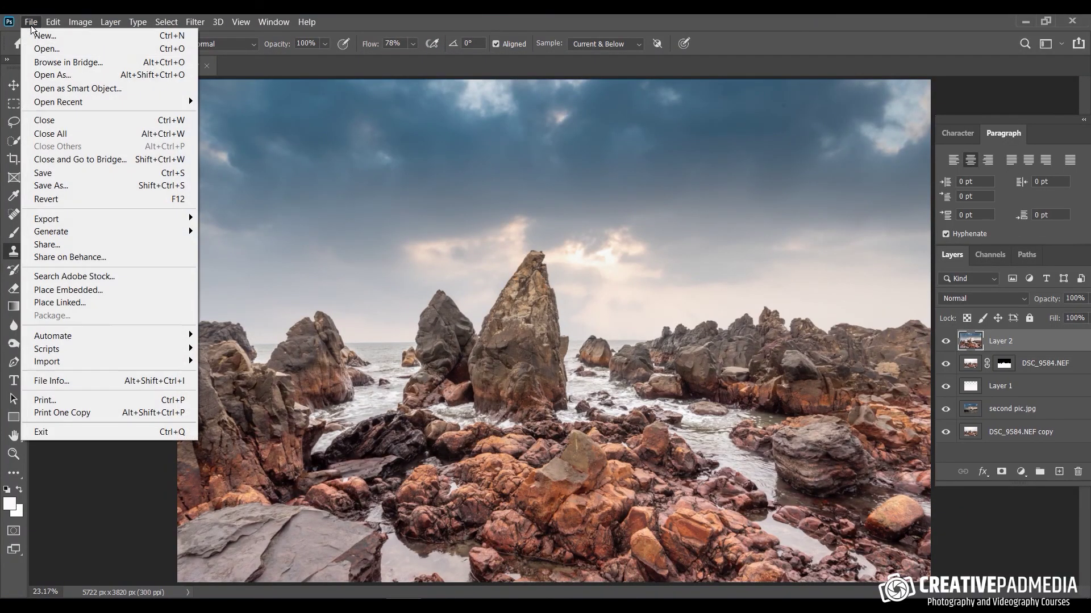
{"action": "left_click", "coordinate": [88, 175]}
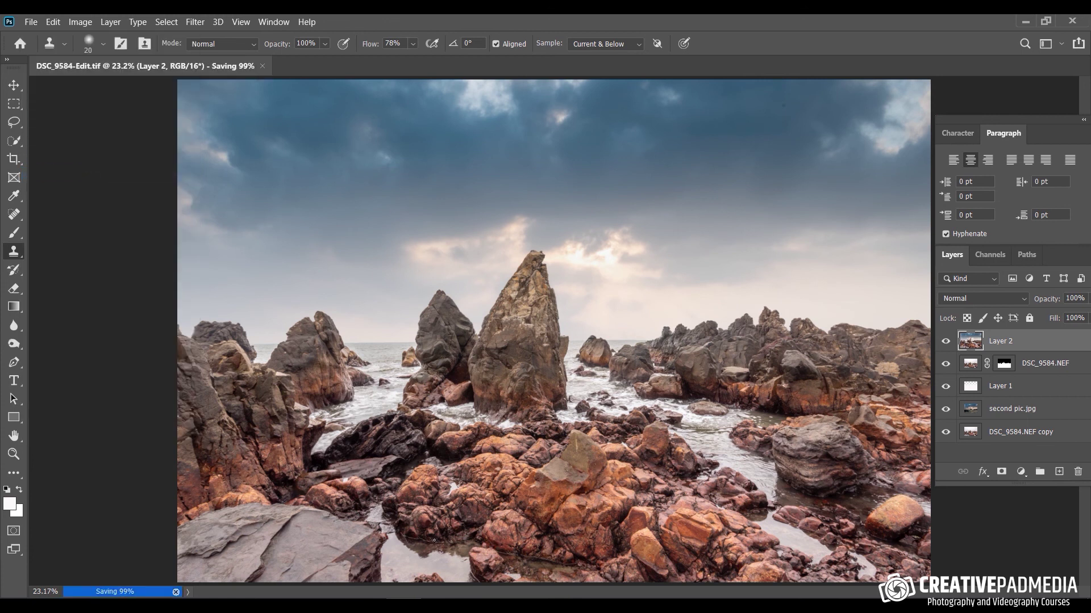
{"action": "mouse_move", "coordinate": [368, 605]}
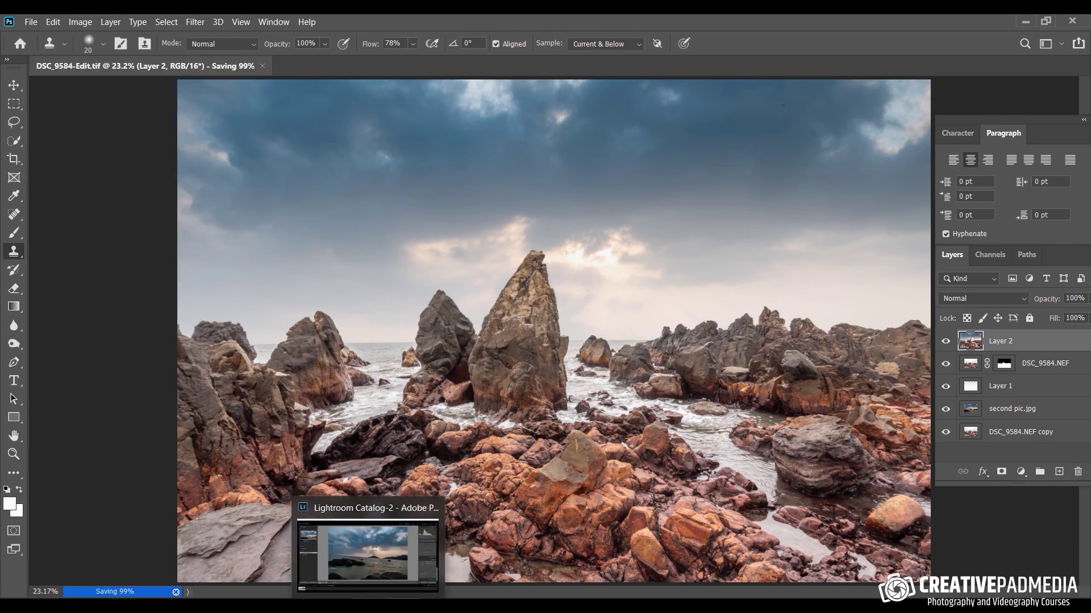
{"action": "left_click", "coordinate": [368, 554]}
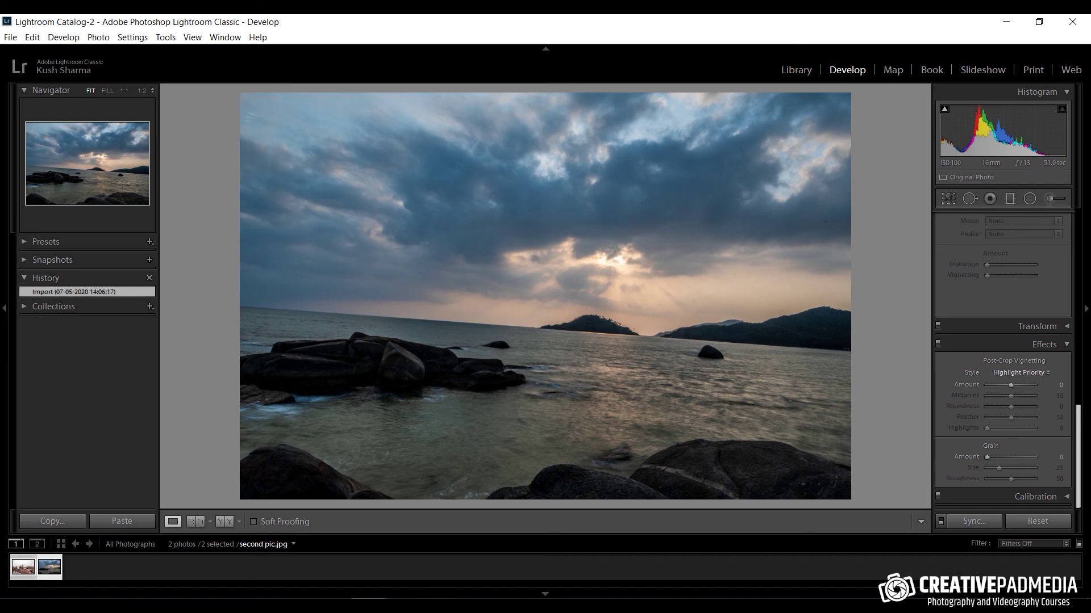
{"action": "mouse_move", "coordinate": [406, 606]}
{"action": "left_click", "coordinate": [406, 560]}
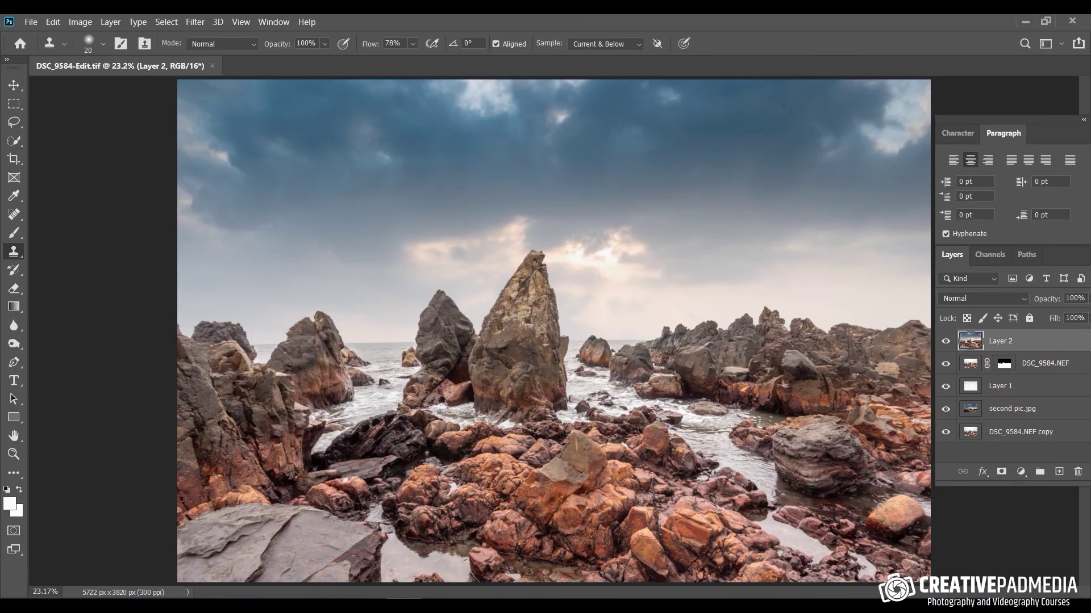
{"action": "left_click", "coordinate": [78, 565]}
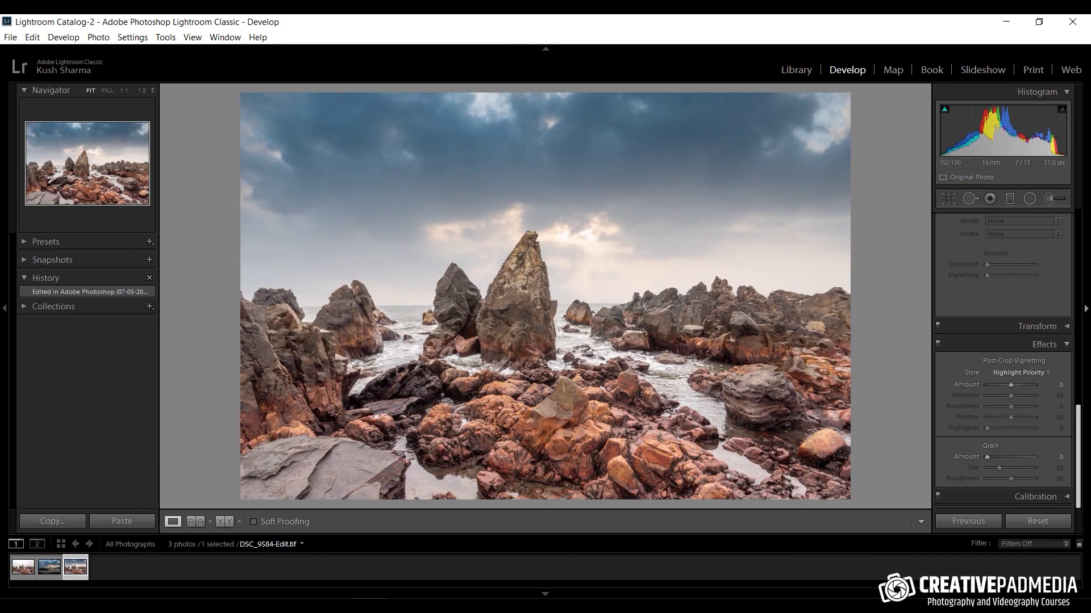
{"action": "scroll", "coordinate": [1080, 446], "scroll_direction": "up", "scroll_amount": 10}
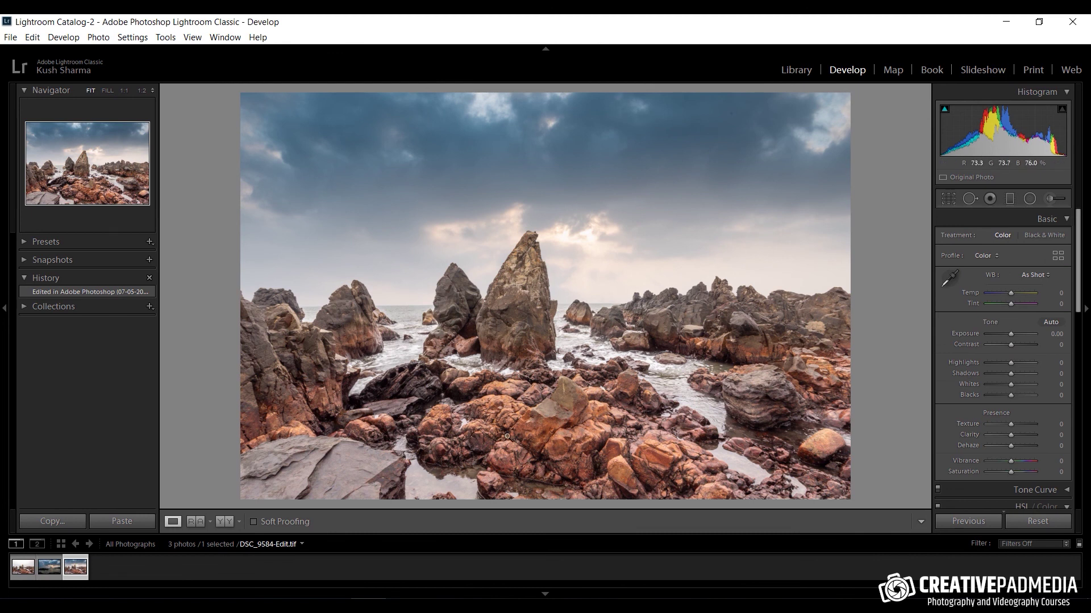